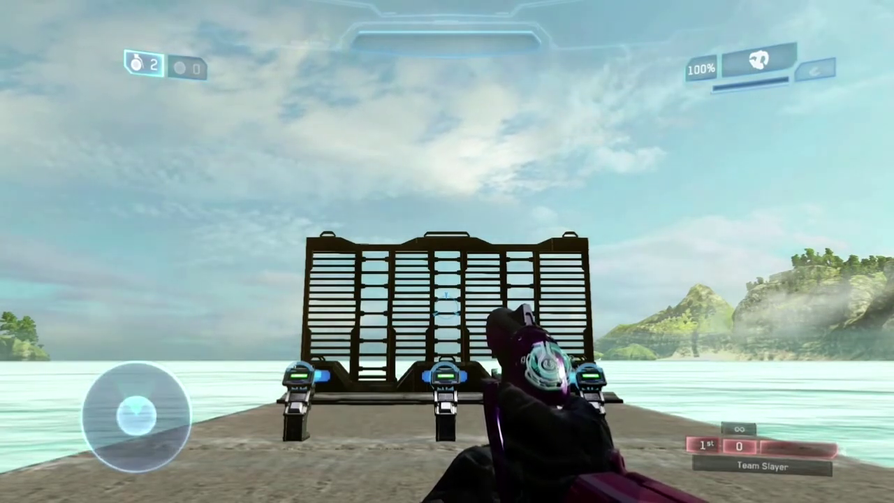
- Switch to edit mode and open the list of placeable scripting switches
key(Up)
key(x)
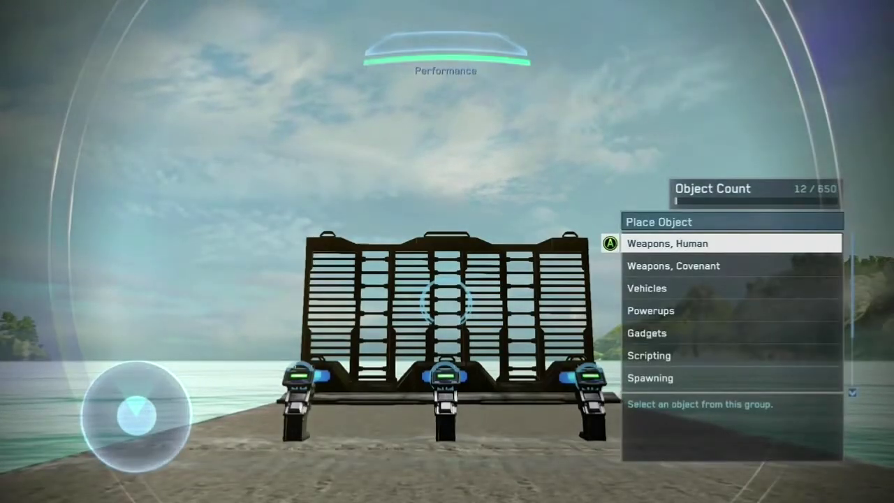
key(Down)
key(Down)
key(Down)
key(Down)
key(Down)
key(Return)
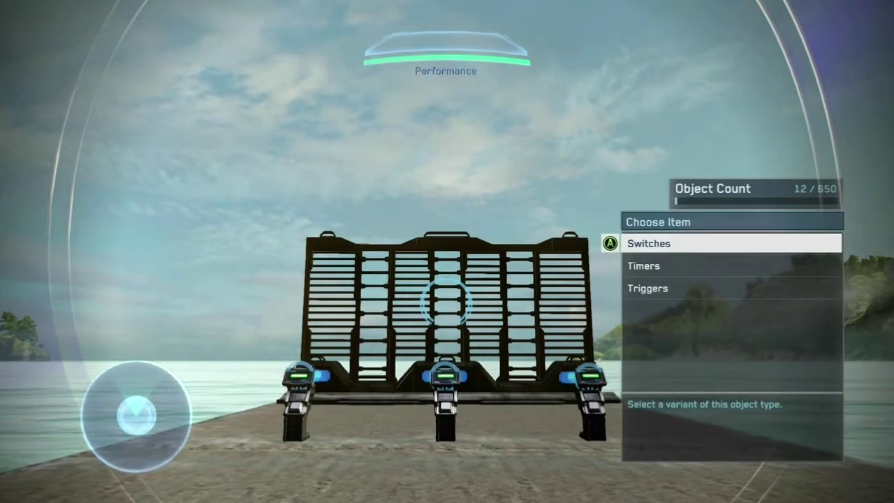
key(Return)
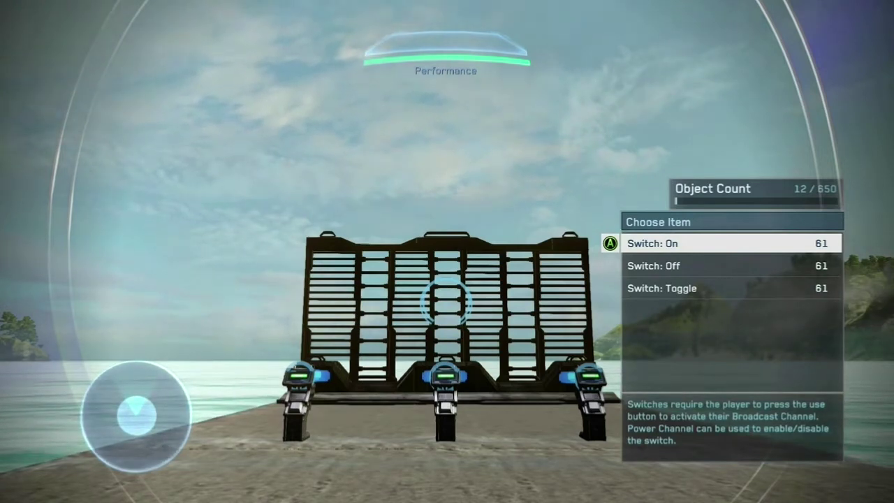
- Place a Switch: On object at the water's edge of the platform
key(Down)
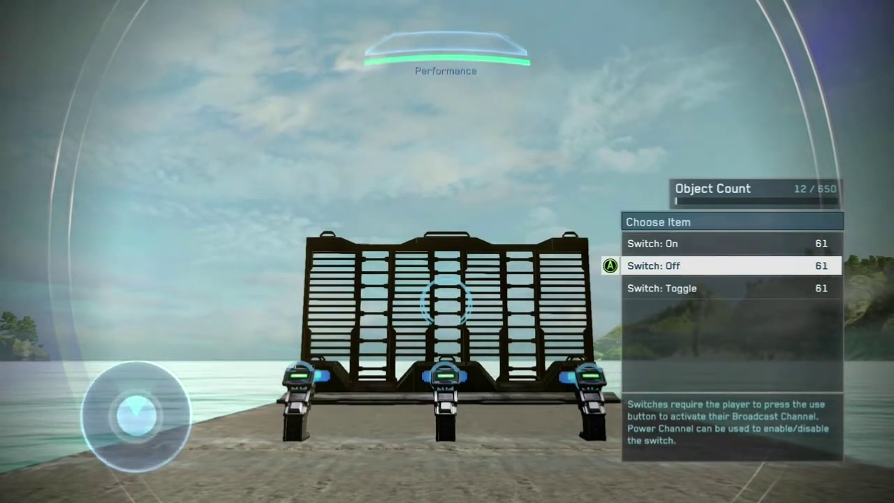
key(Down)
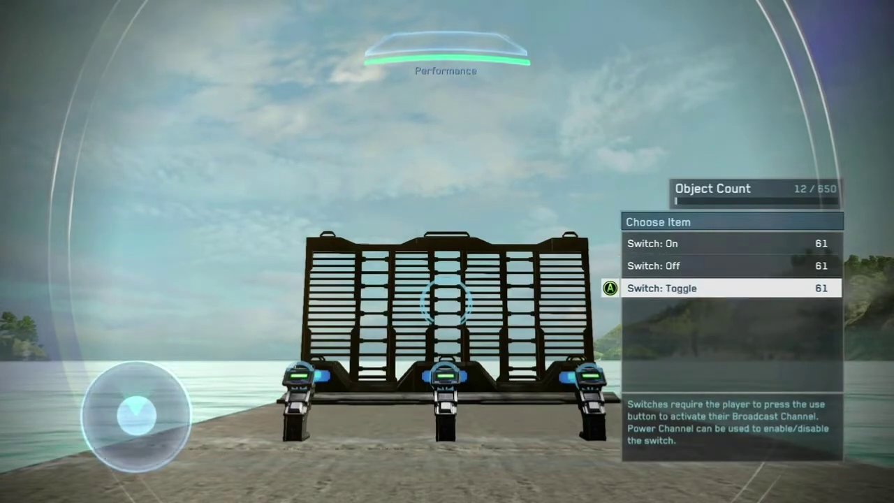
key(Up)
key(Up)
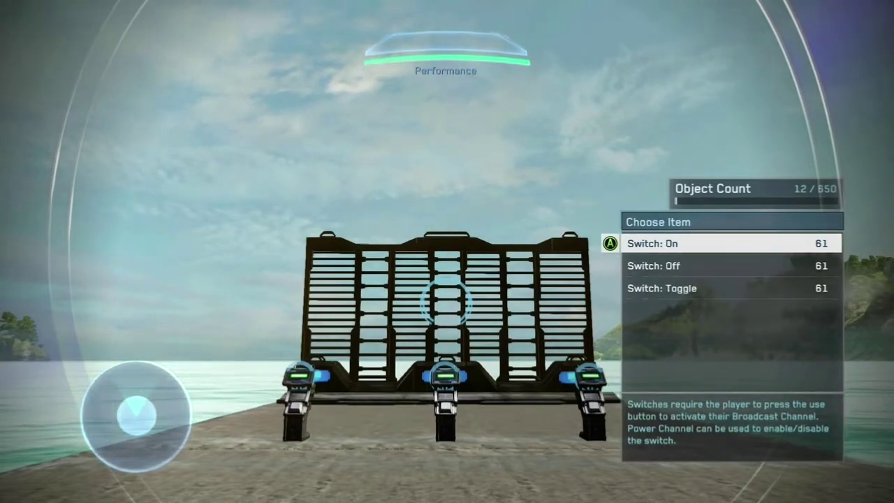
key(Return)
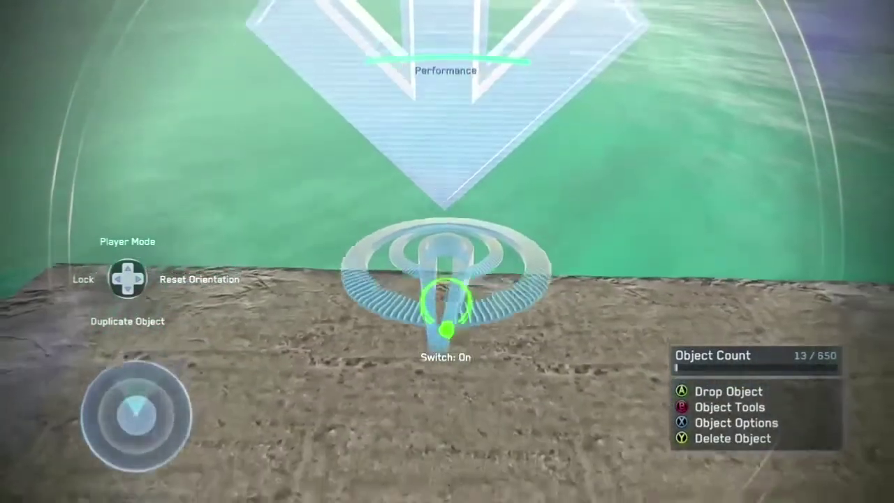
key(a)
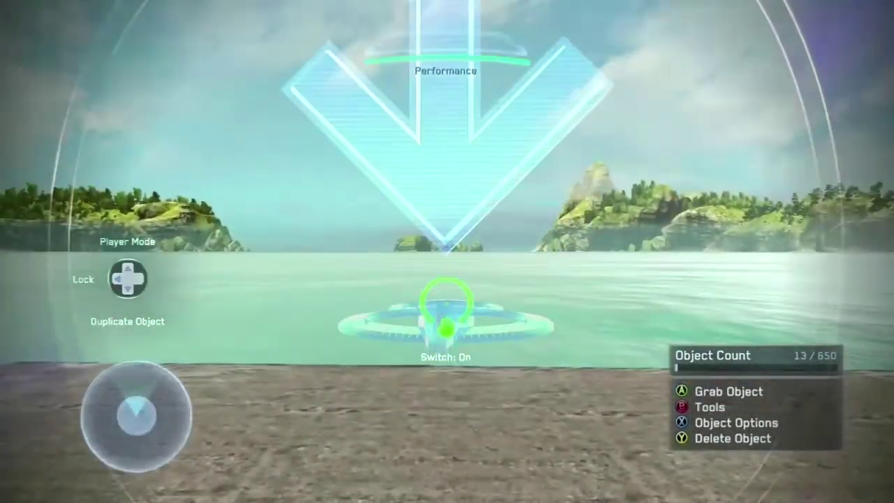
- Return to player mode and view the placed switch from close up and farther away
key(Up)
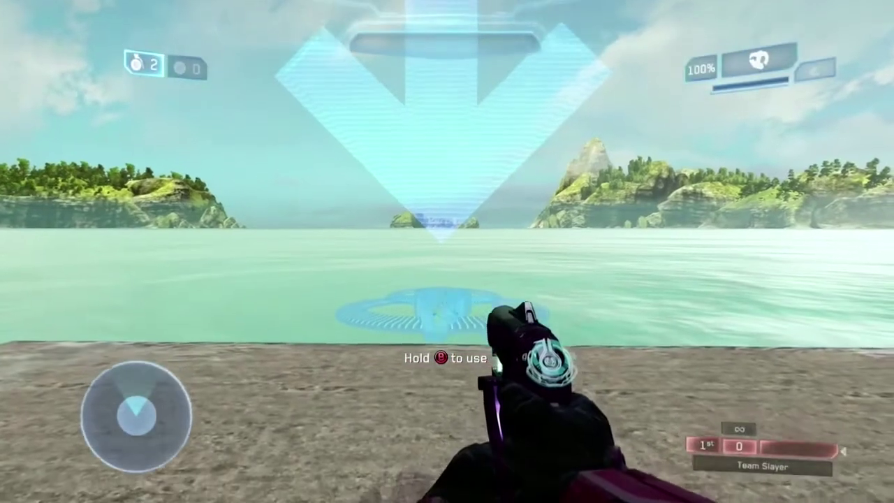
key(s)
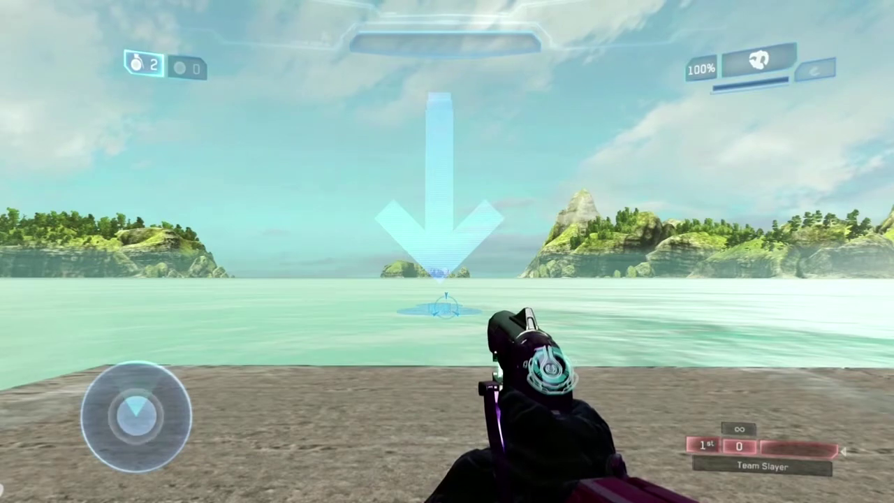
key(w)
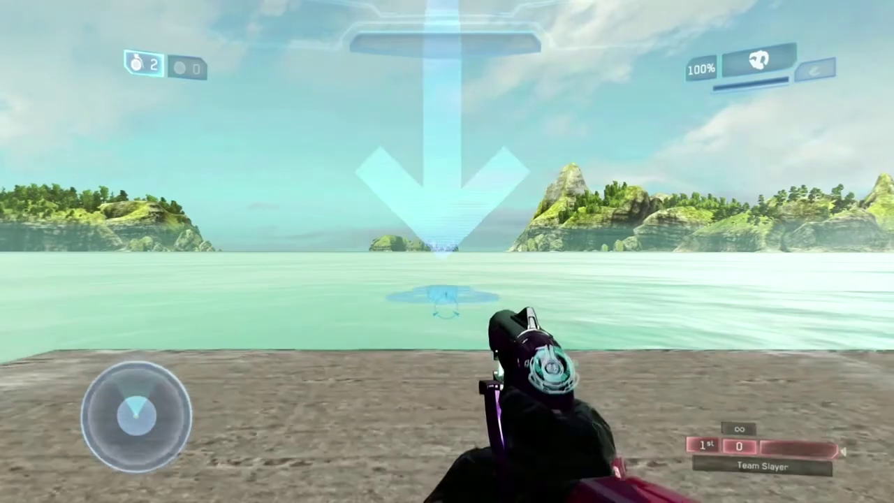
- Set the Switch: On object's Broadcast Channel to 0 in its scripting properties
key(Up)
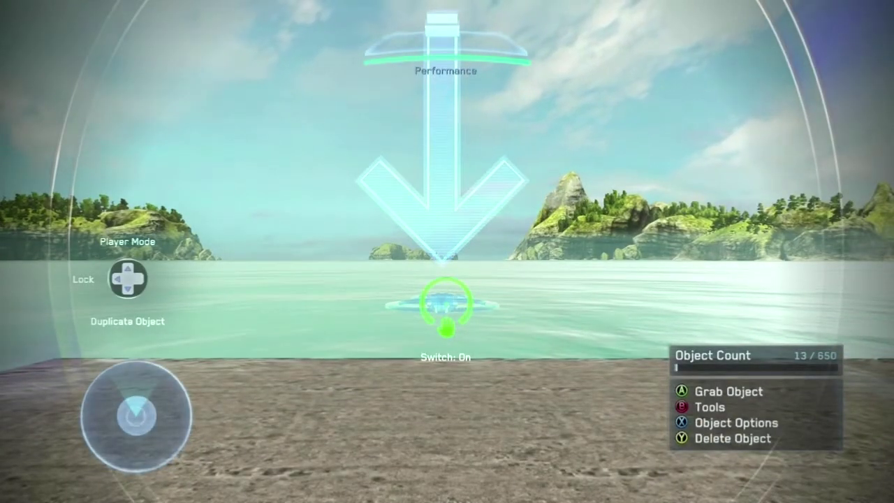
key(x)
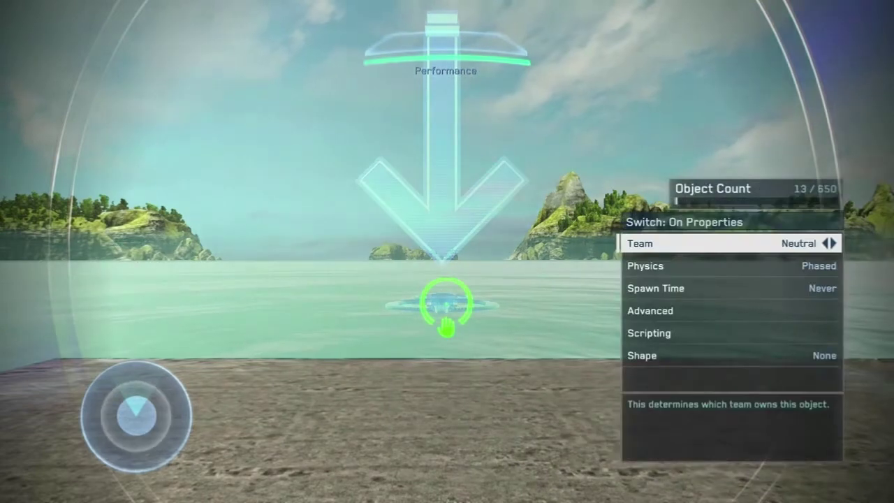
key(Down)
key(Down)
key(Down)
key(Down)
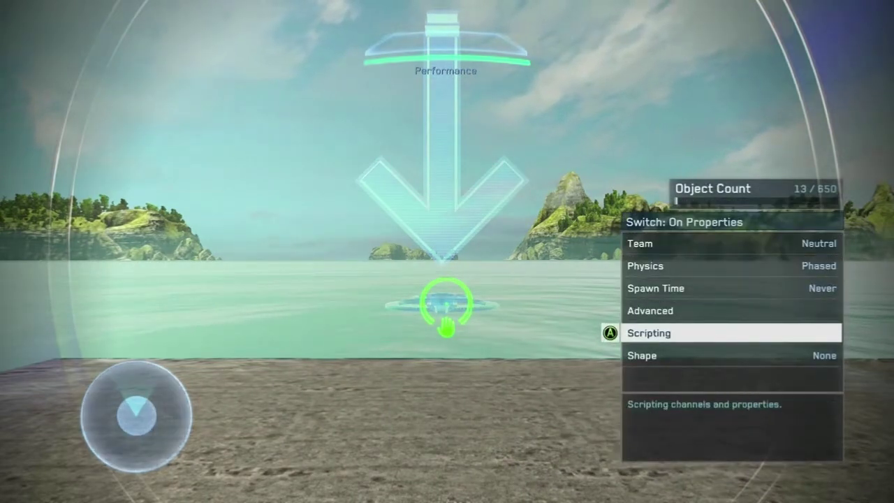
key(Return)
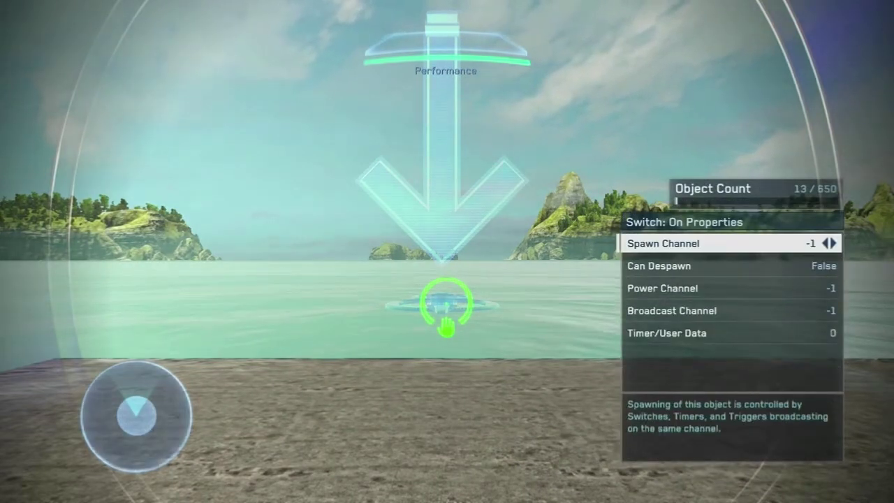
key(Down)
key(Down)
key(Down)
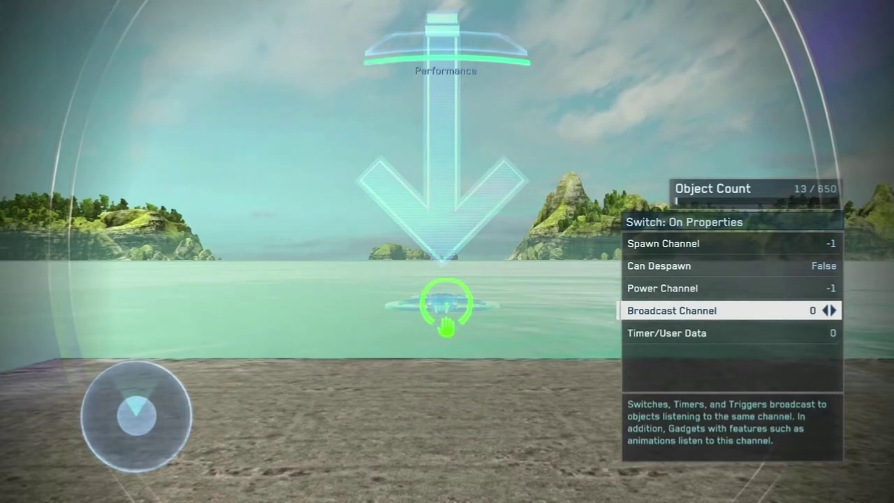
key(Escape)
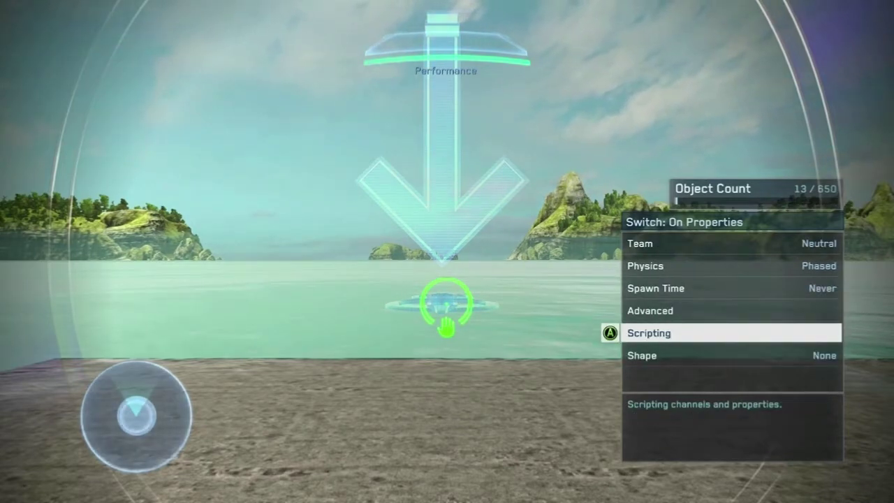
key(Escape)
- Place a Fusion Coil from the Gadgets group on the platform near the new switch
key(Return)
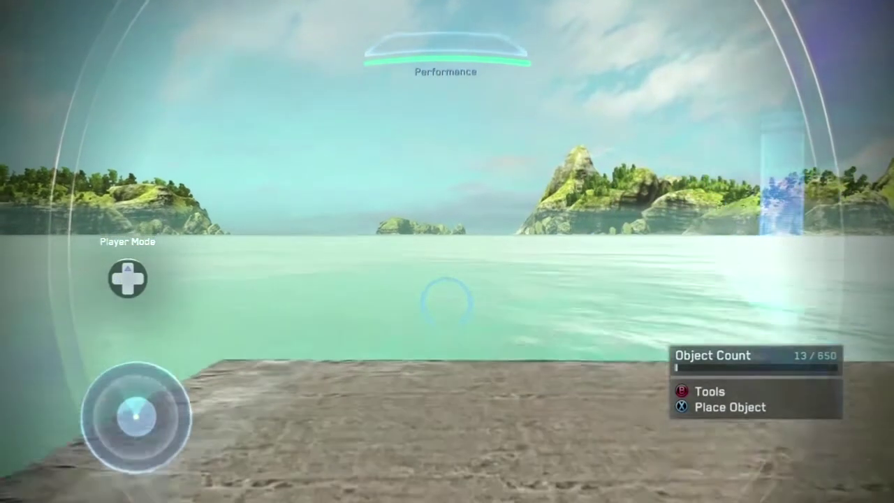
key(x)
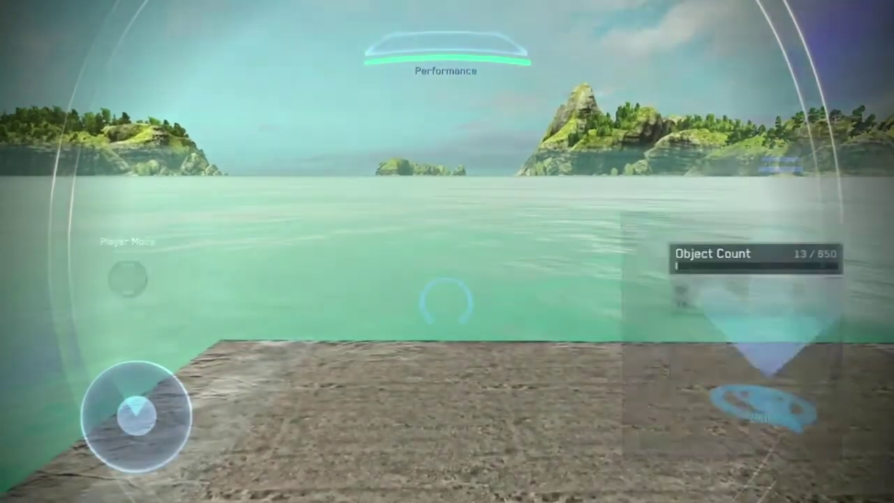
key(Return)
key(Escape)
key(Escape)
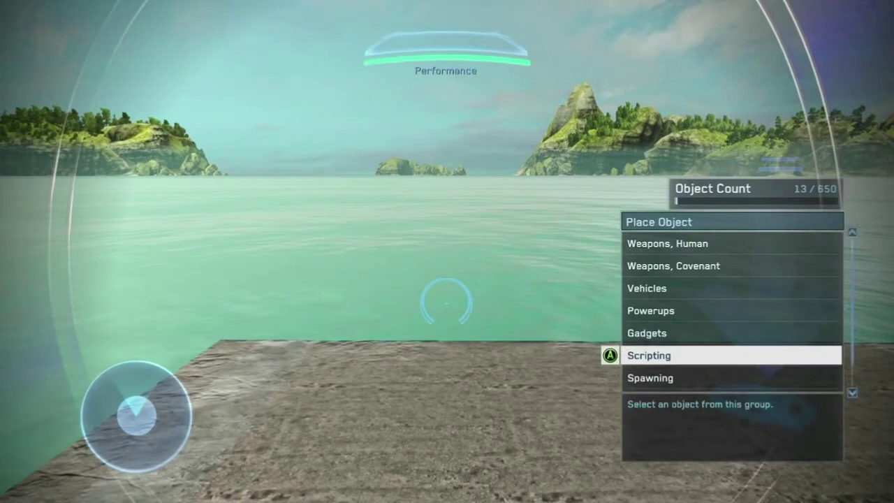
key(Up)
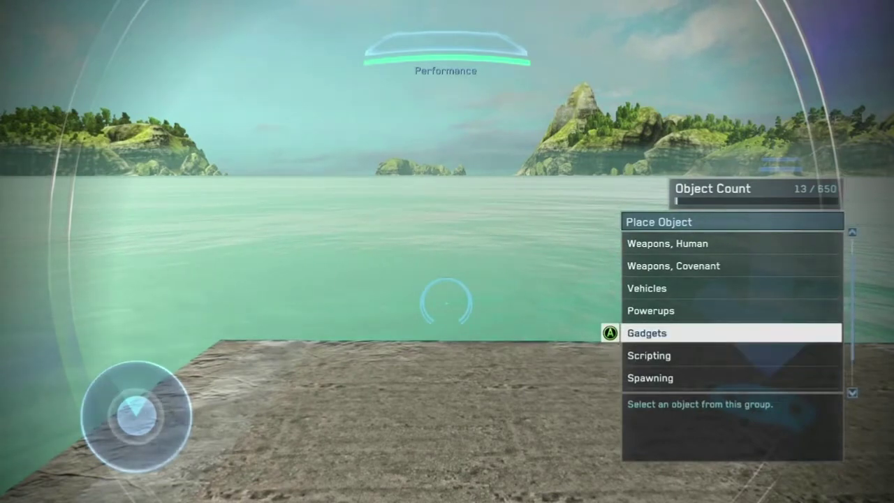
key(Return)
key(Return)
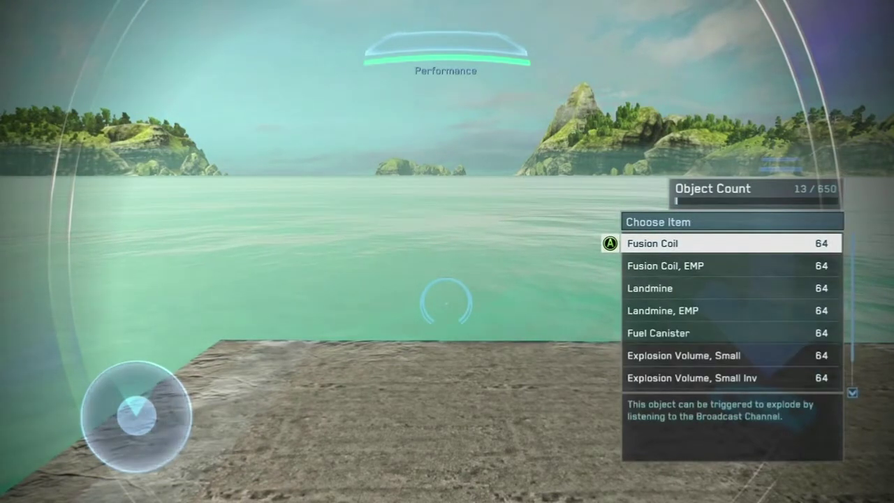
key(Return)
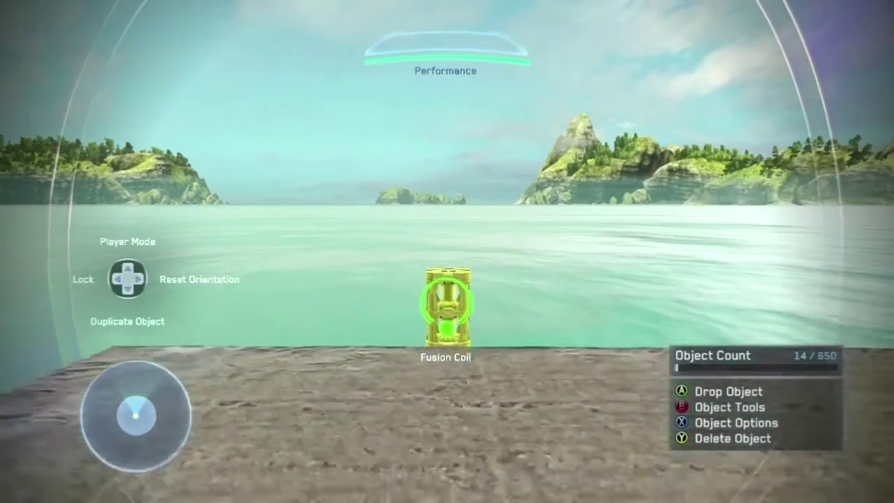
key(s)
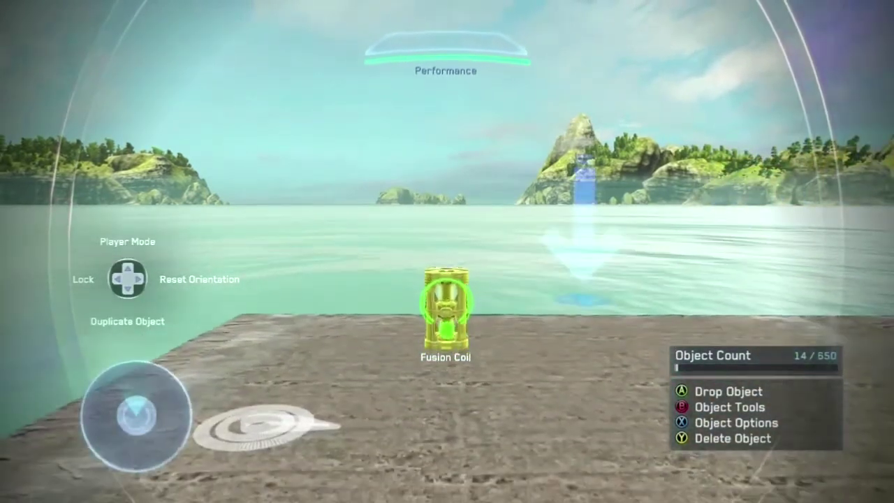
key(Return)
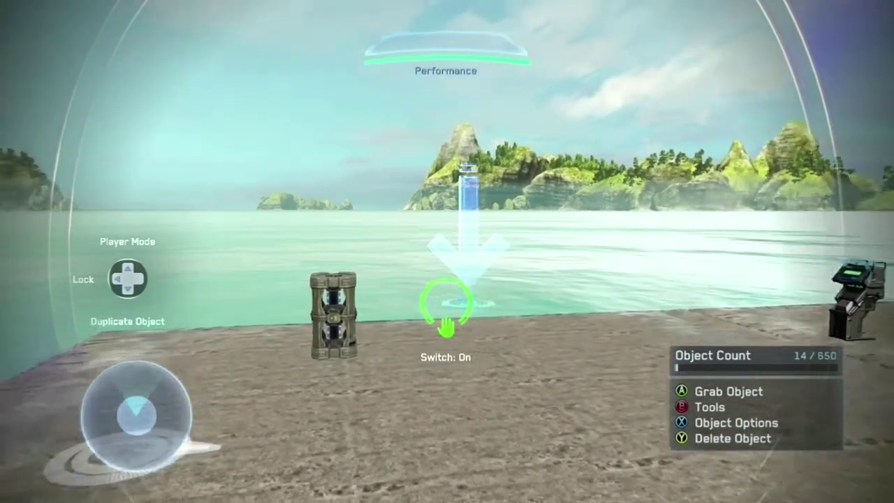
- Set the Fusion Coil's Broadcast Channel to 0 in its scripting properties
key(x)
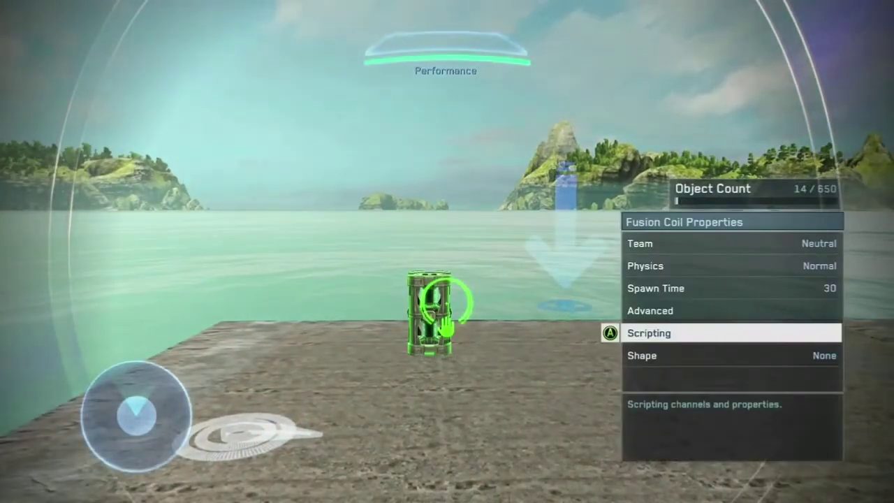
key(Return)
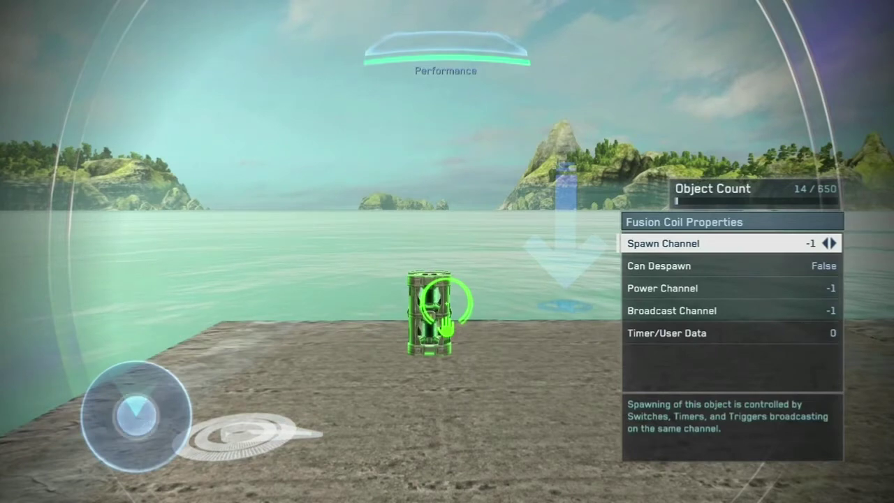
key(Down)
key(Down)
key(Down)
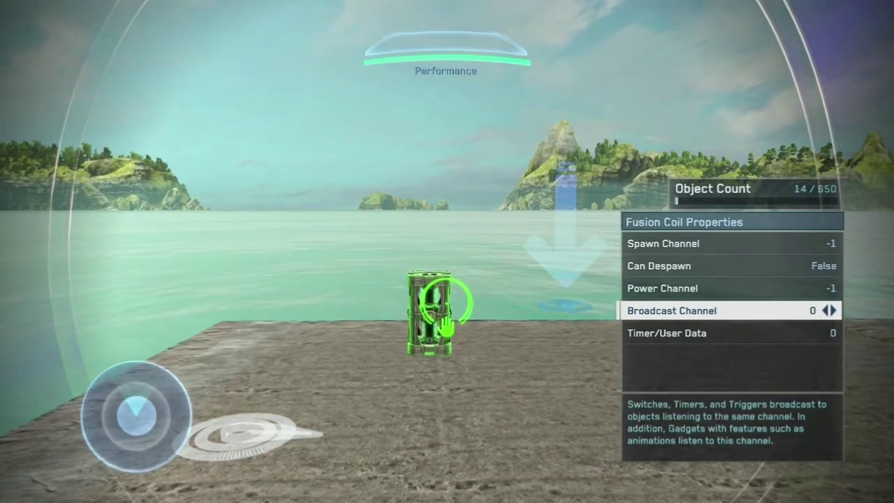
key(Escape)
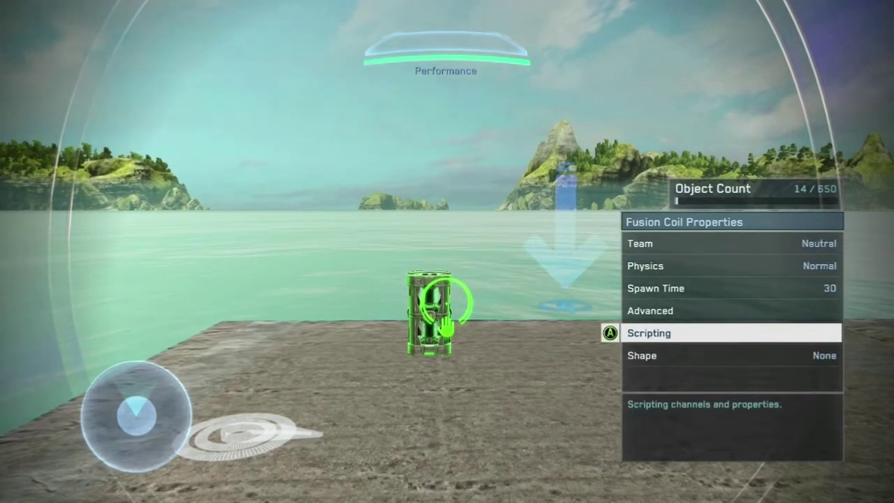
key(Escape)
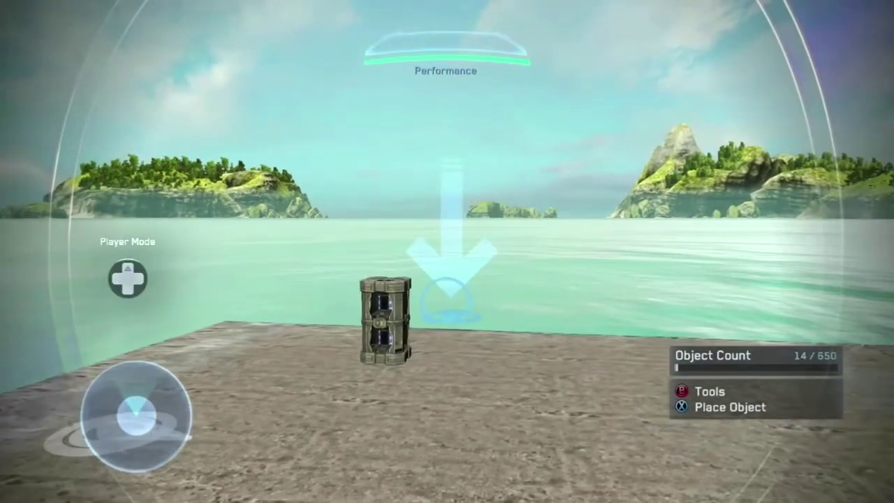
- Return to player mode, walk up to the new switch and use it to detonate the Fusion Coil
key(Up)
key(w)
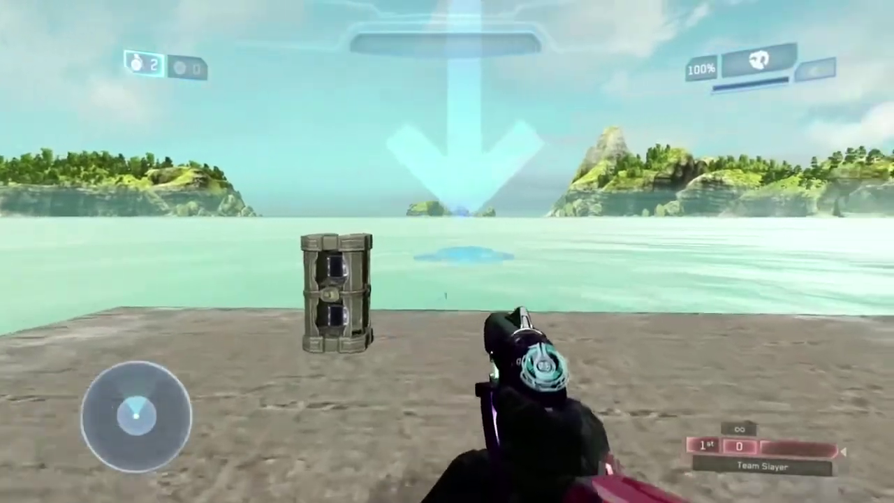
key(Left)
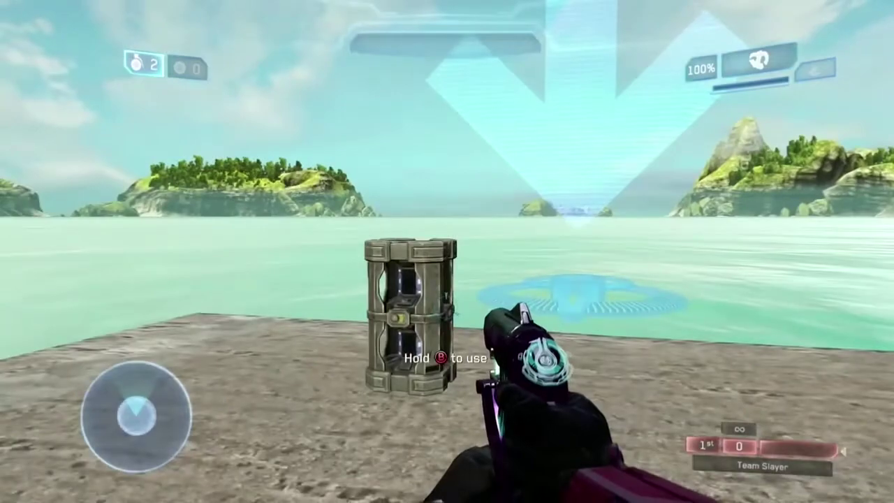
key(Right)
key(b)
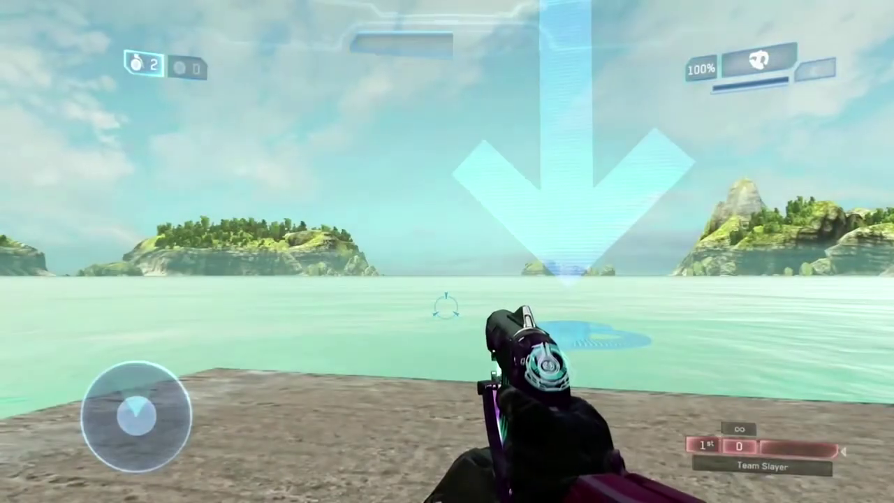
- Move to the platform with the garage door and three console switches, and enter Forge edit mode there
key(Right)
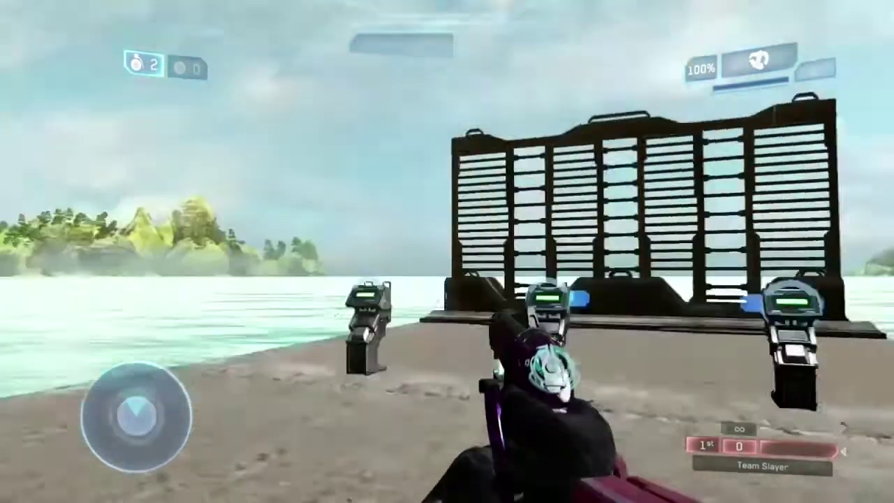
key(Left)
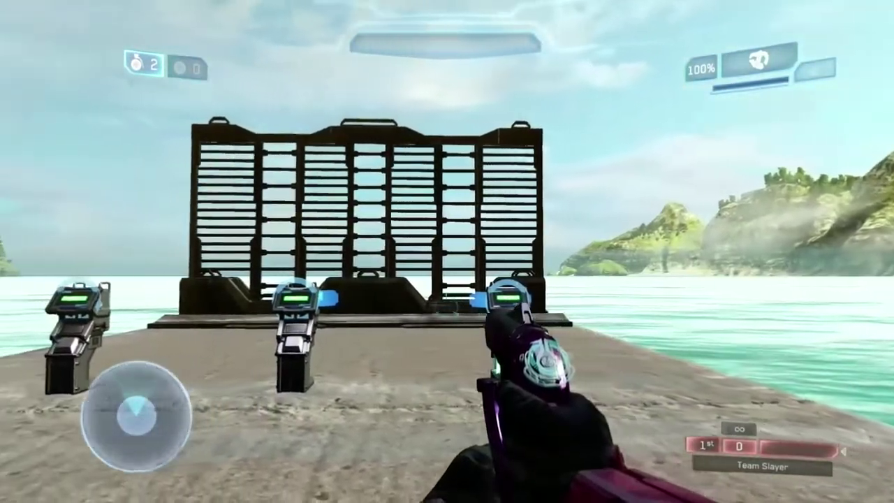
key(Up)
key(Down)
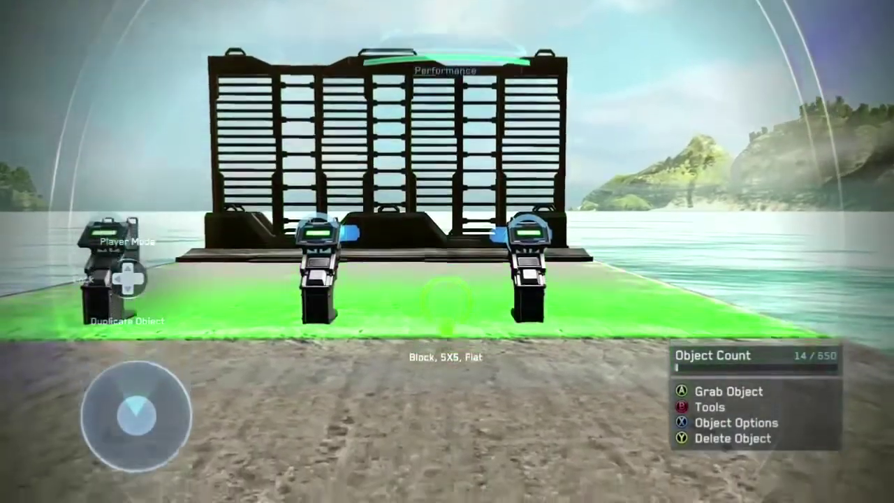
key(Down)
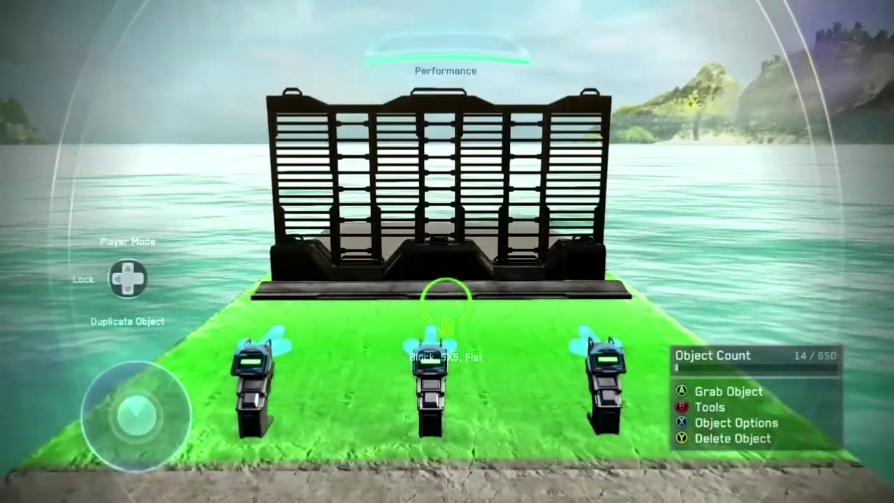
- Examine the three console switches in front of the garage door to identify each one's switch type
key(Up)
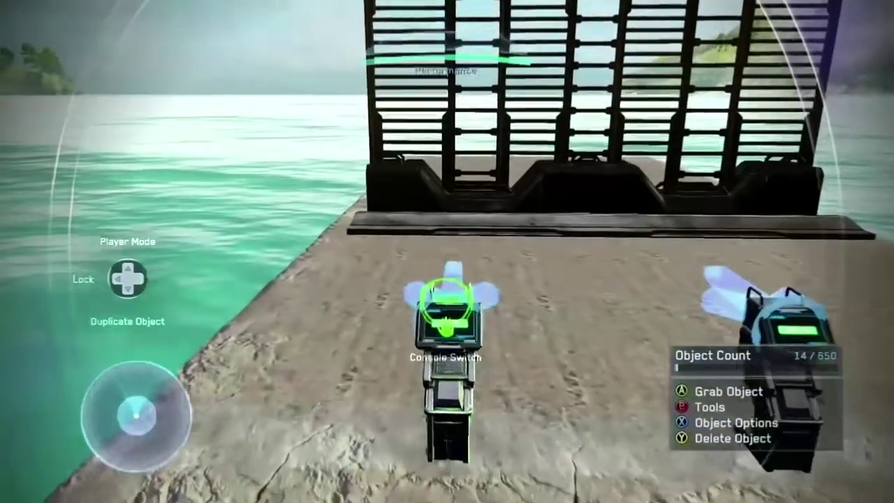
key(Up)
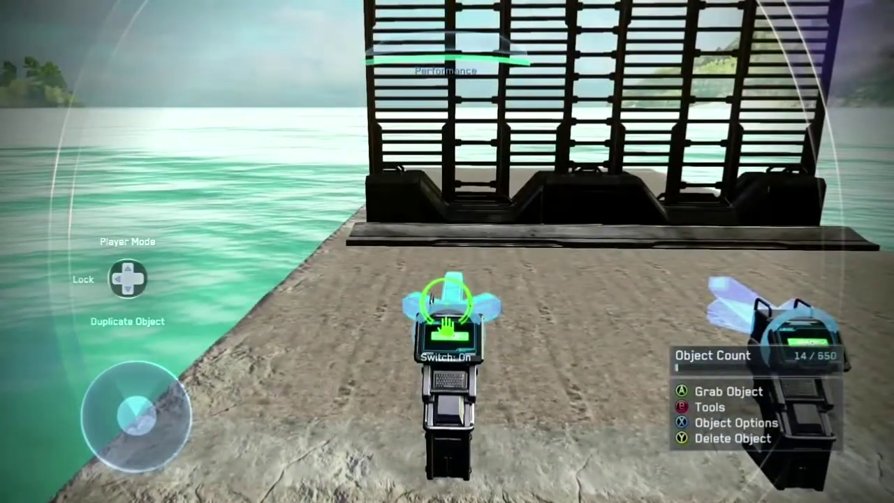
key(Left)
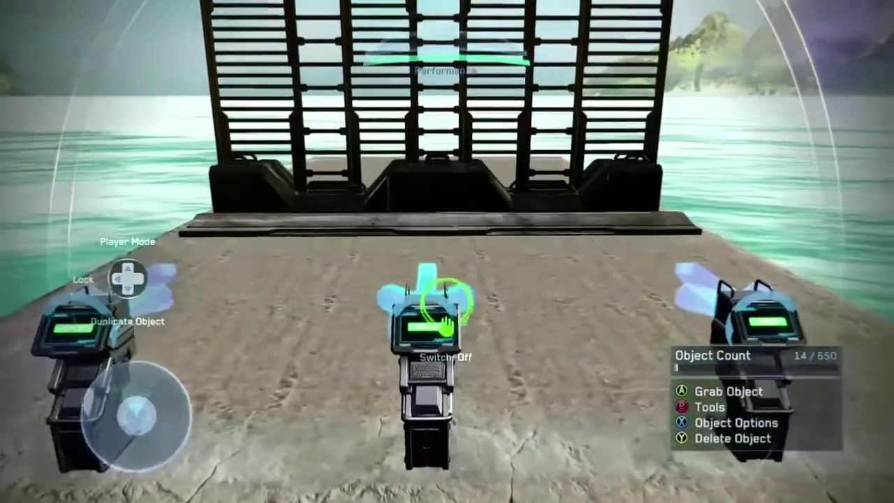
key(Left)
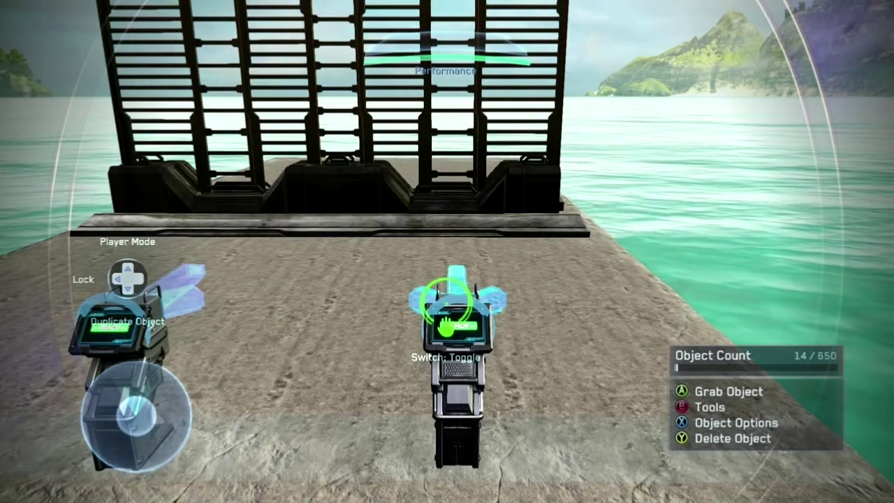
key(s)
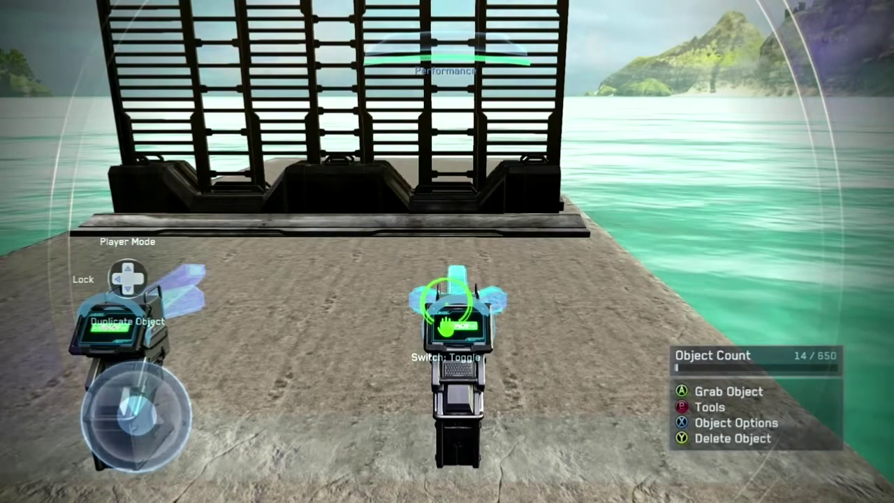
- Check the Garage Door's Broadcast Channel in its scripting properties
key(w)
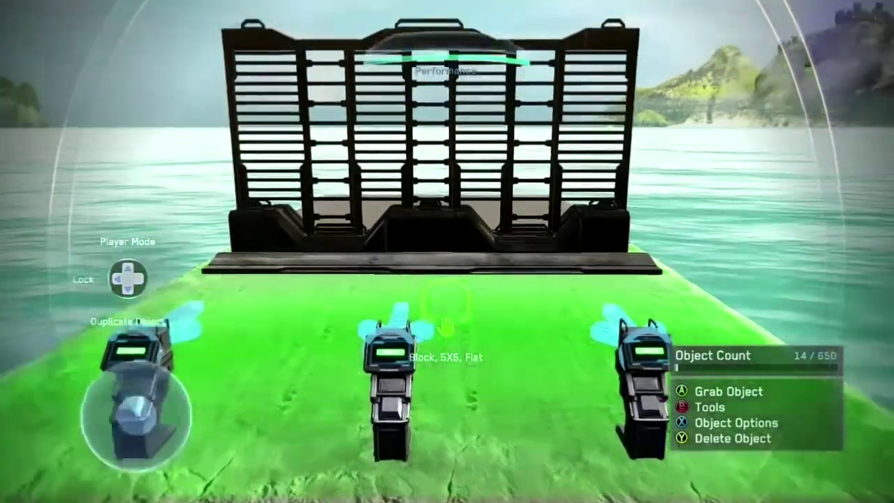
key(x)
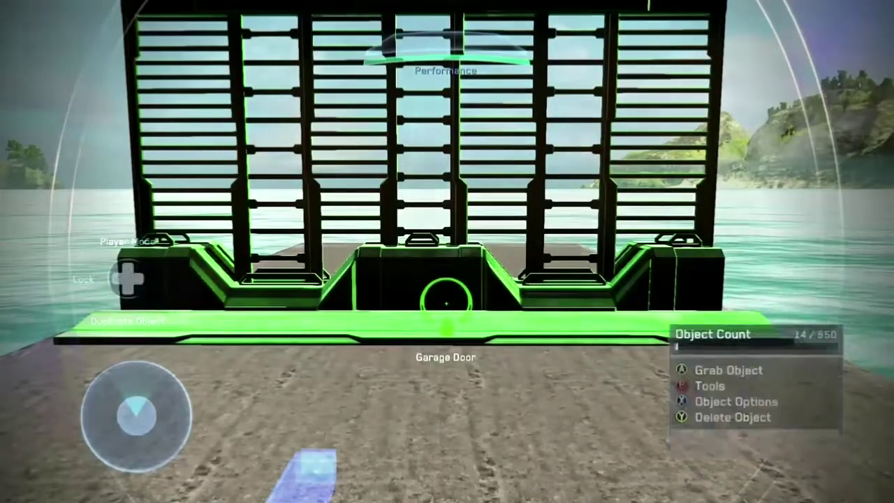
key(a)
key(Down)
key(Down)
key(Down)
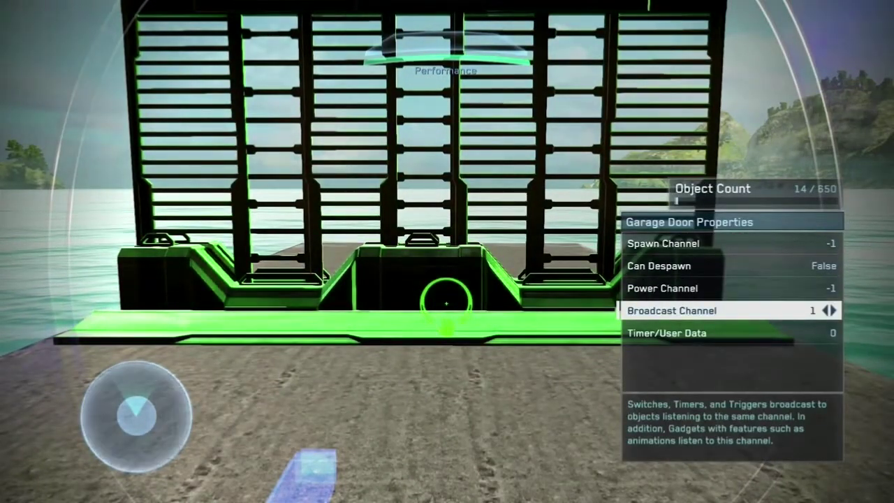
key(Escape)
- Return to player mode and use the Switch: On and Switch: Off consoles to operate the garage door
key(Up)
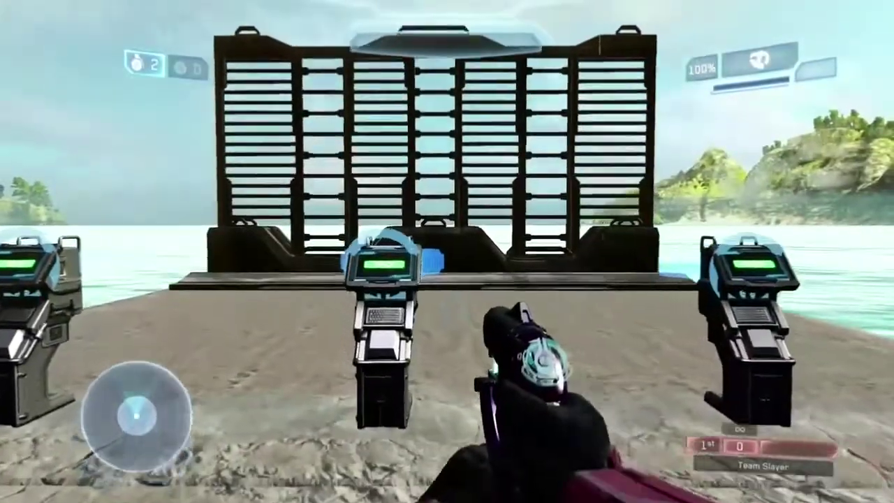
key(w)
key(Up)
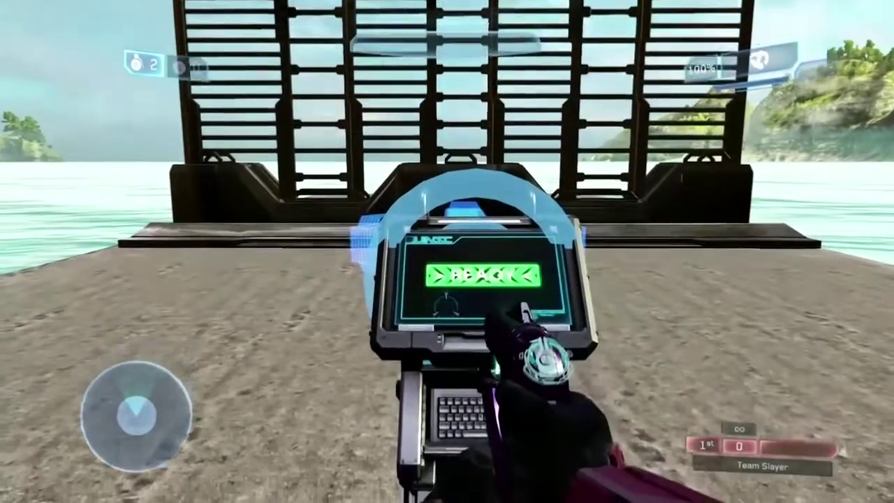
key(e)
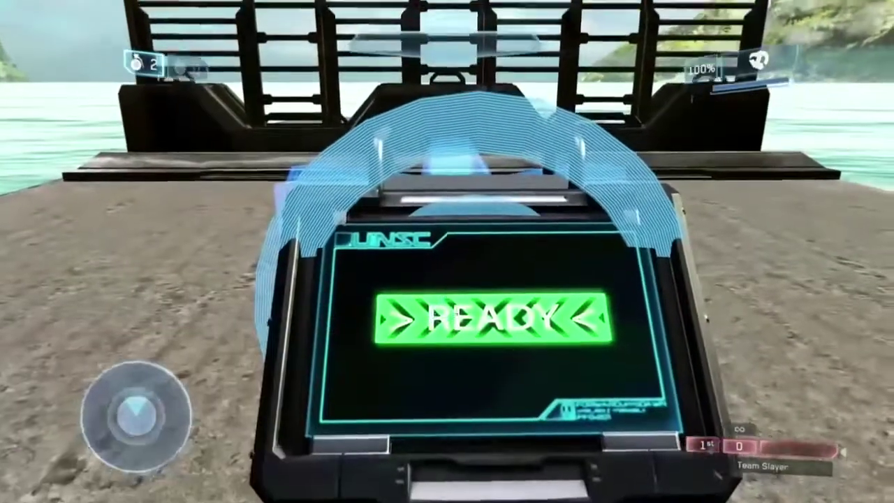
key(s)
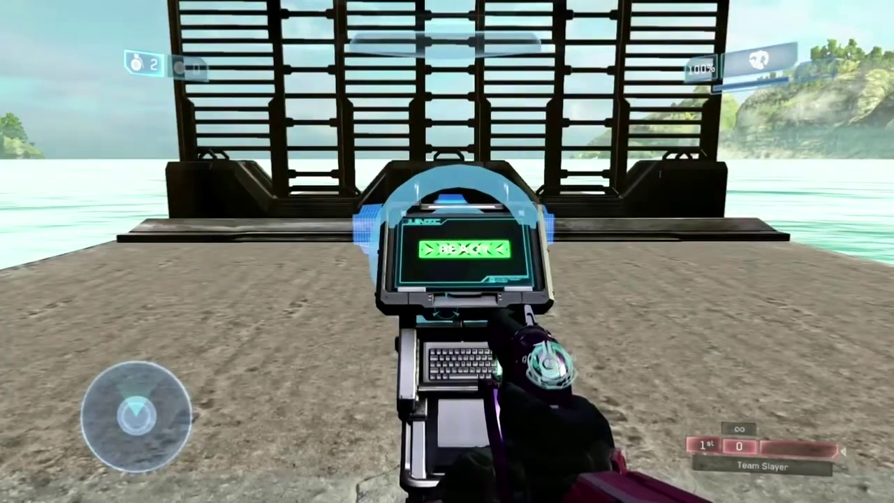
key(Up)
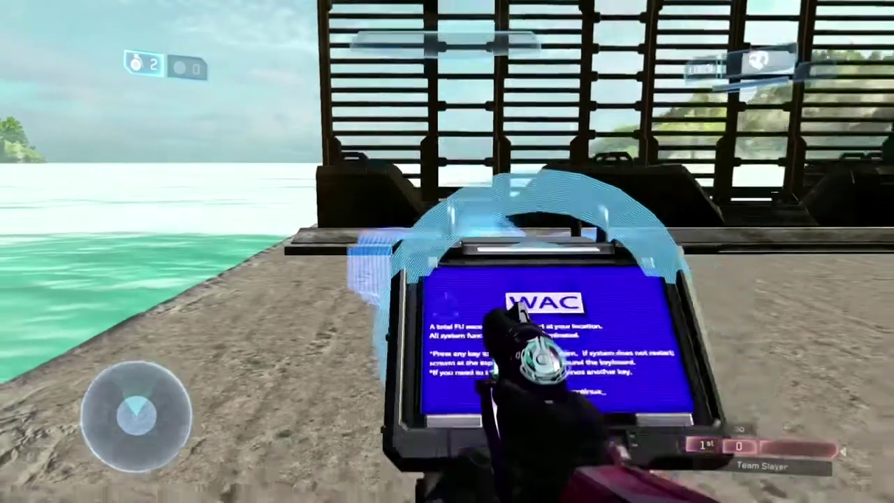
key(Down)
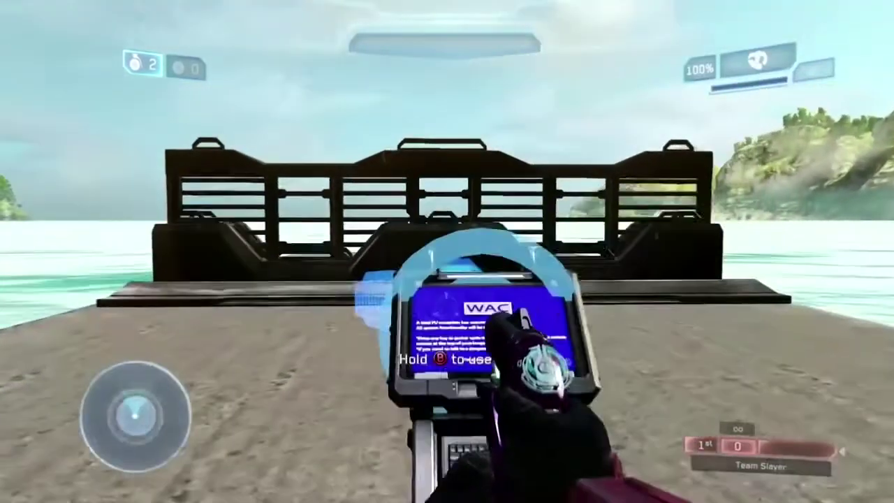
key(Down)
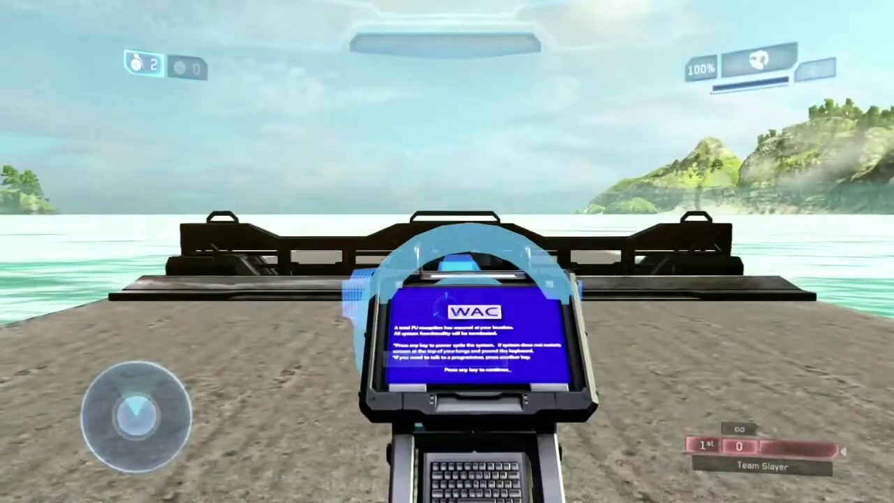